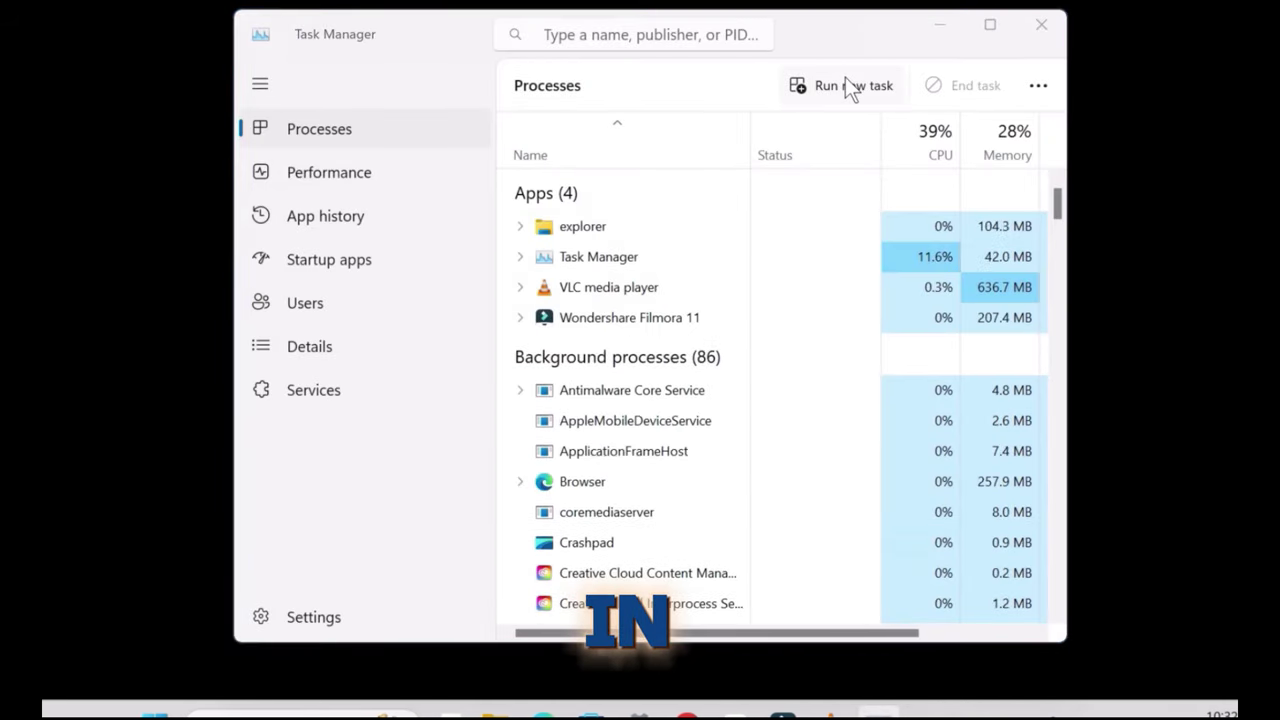
# Start a new Task Manager task with 'explorer' entered as the program to run.
pyautogui.click(845, 81)
pyautogui.write('ex')
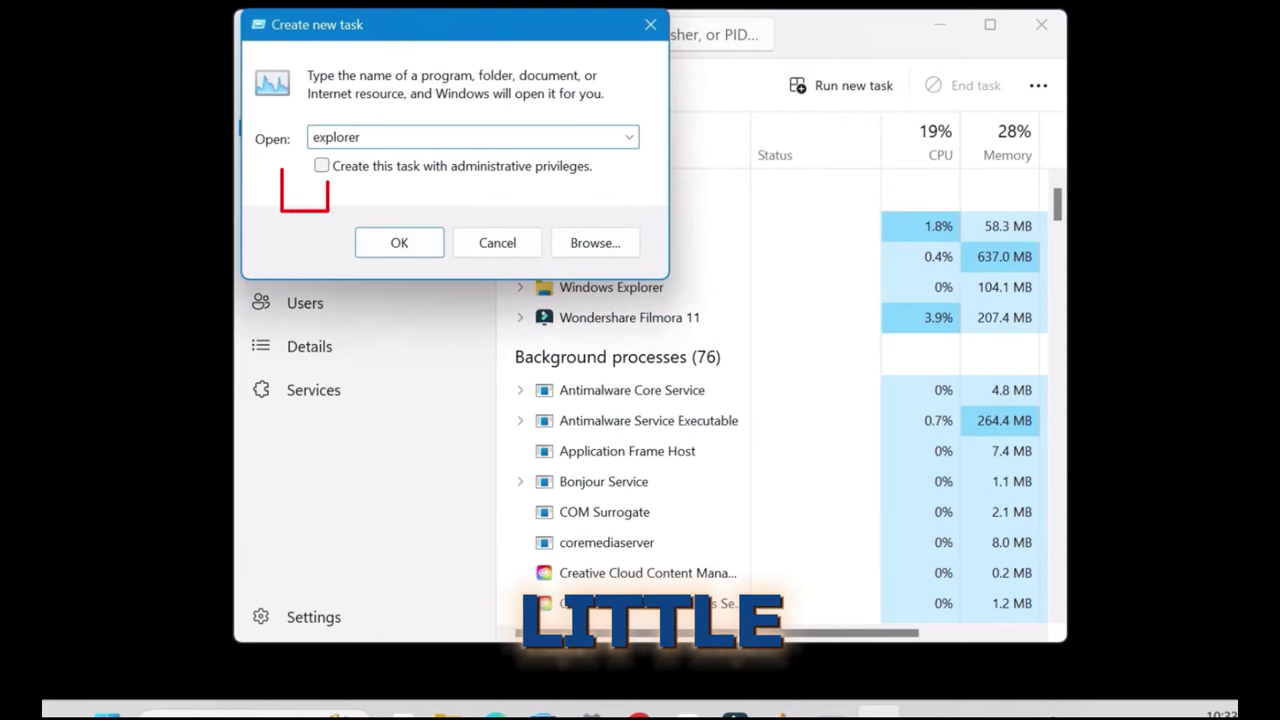
pyautogui.write('plorer')
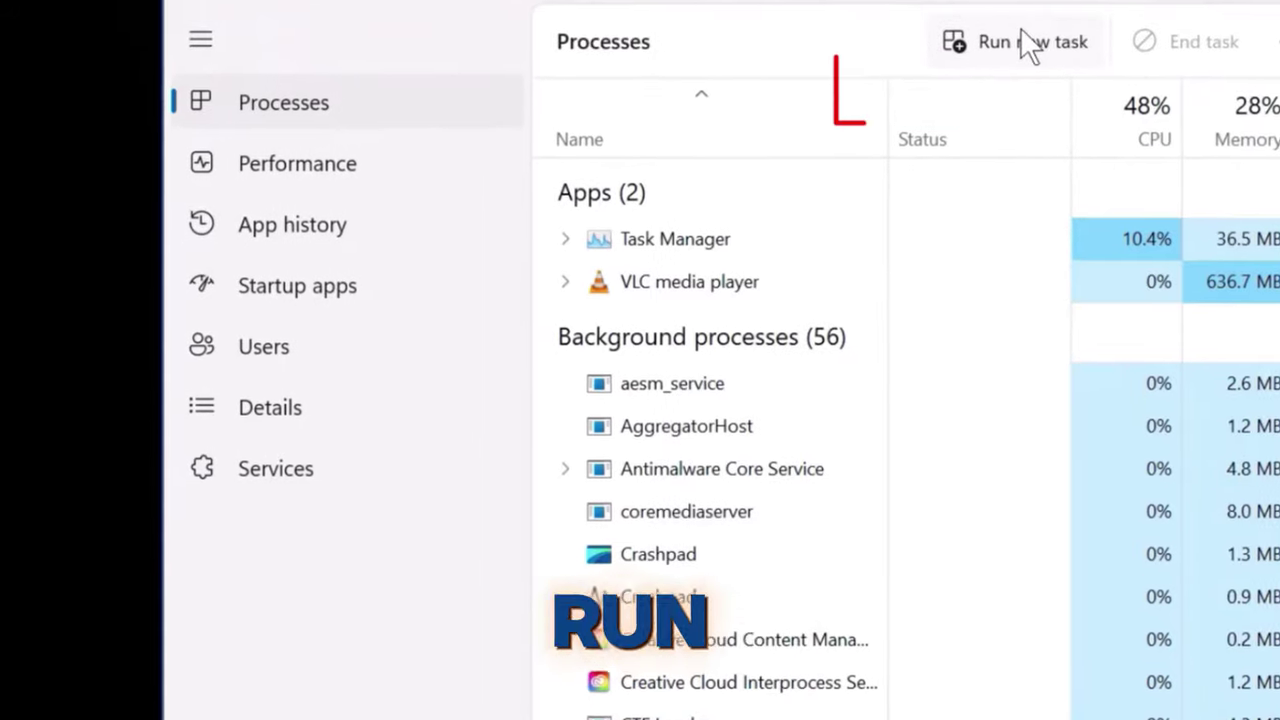
# Launch regedit as a new task with administrative privileges, placing its window over Task Manager.
pyautogui.click(1020, 38)
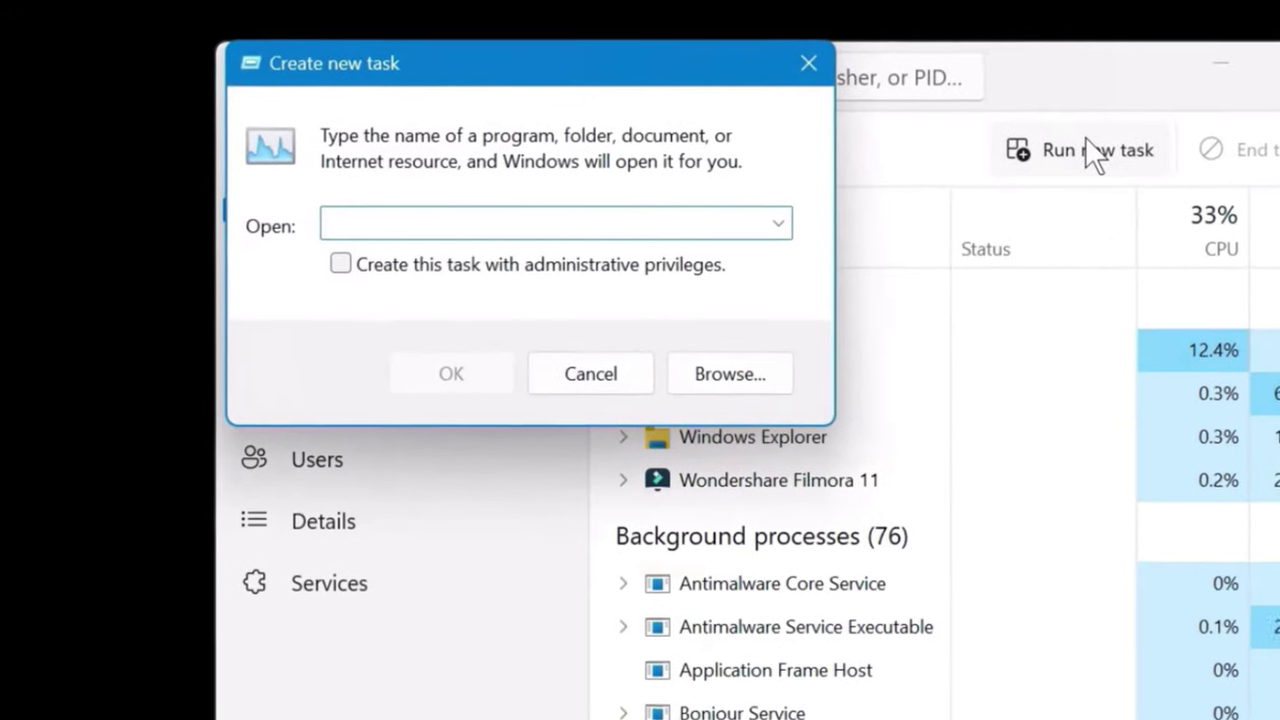
pyautogui.write('regedit')
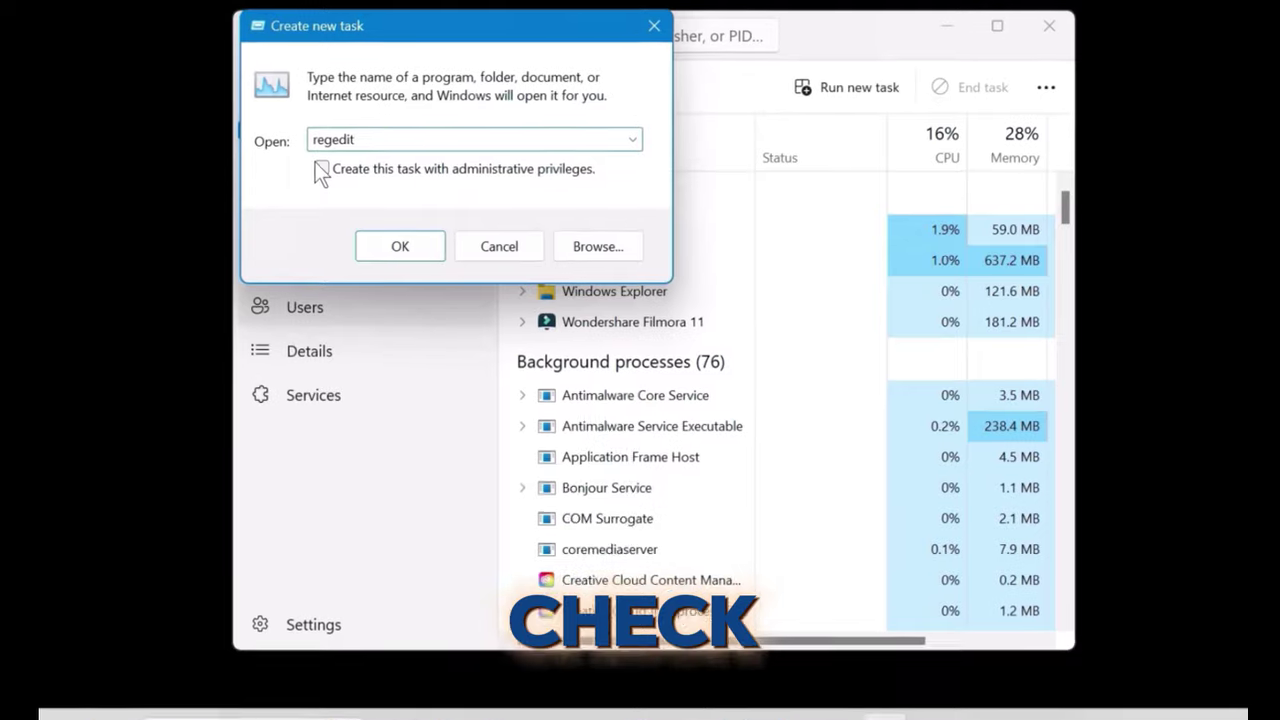
pyautogui.click(380, 324)
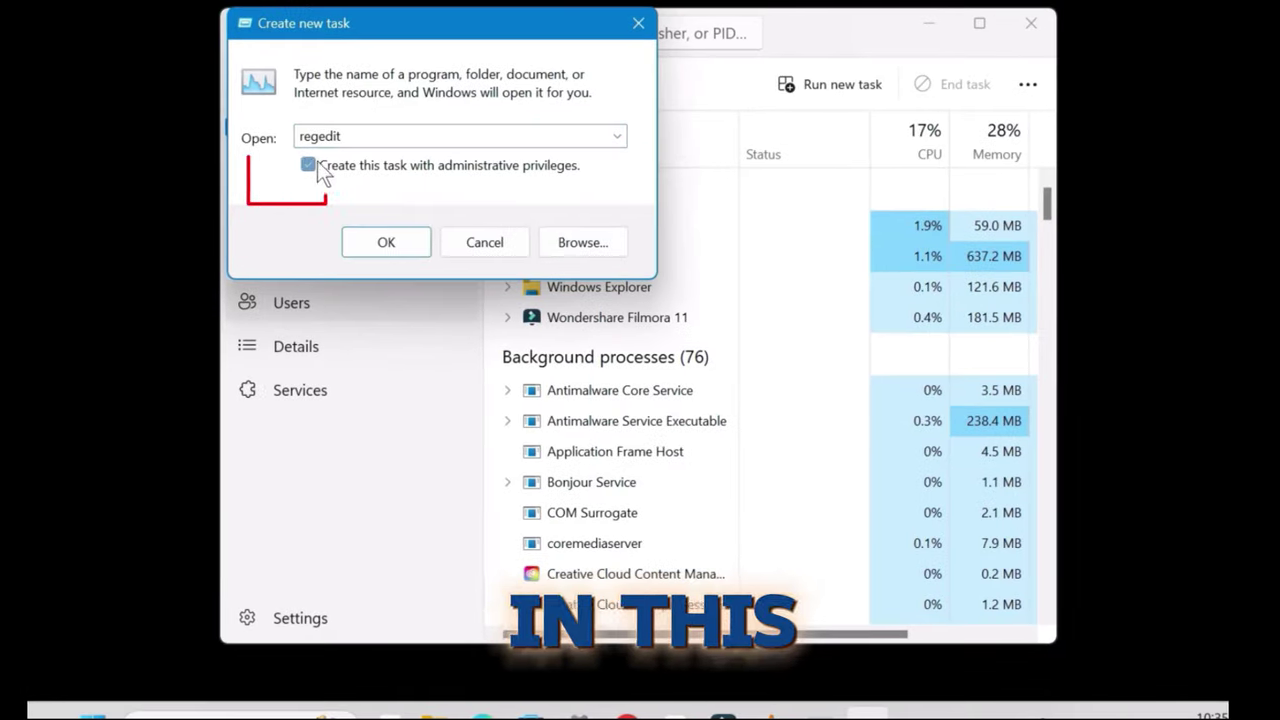
pyautogui.click(405, 245)
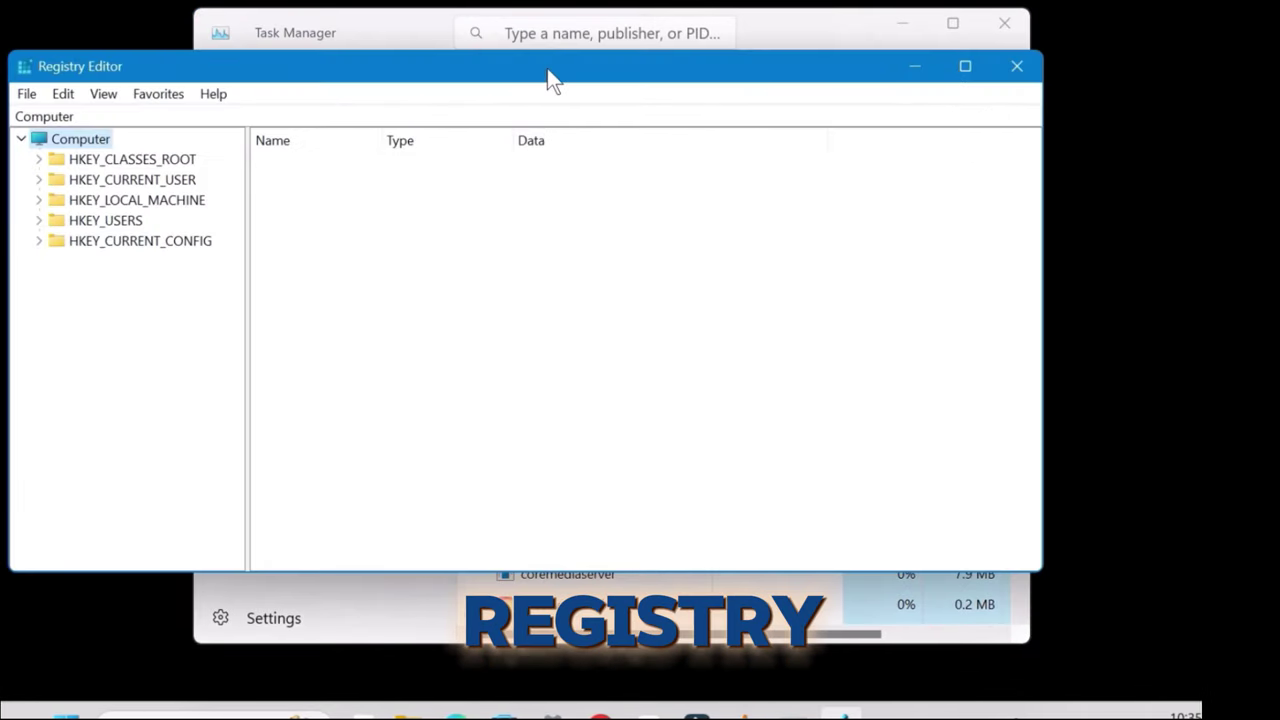
pyautogui.moveTo(547, 70); pyautogui.dragTo(671, 27)
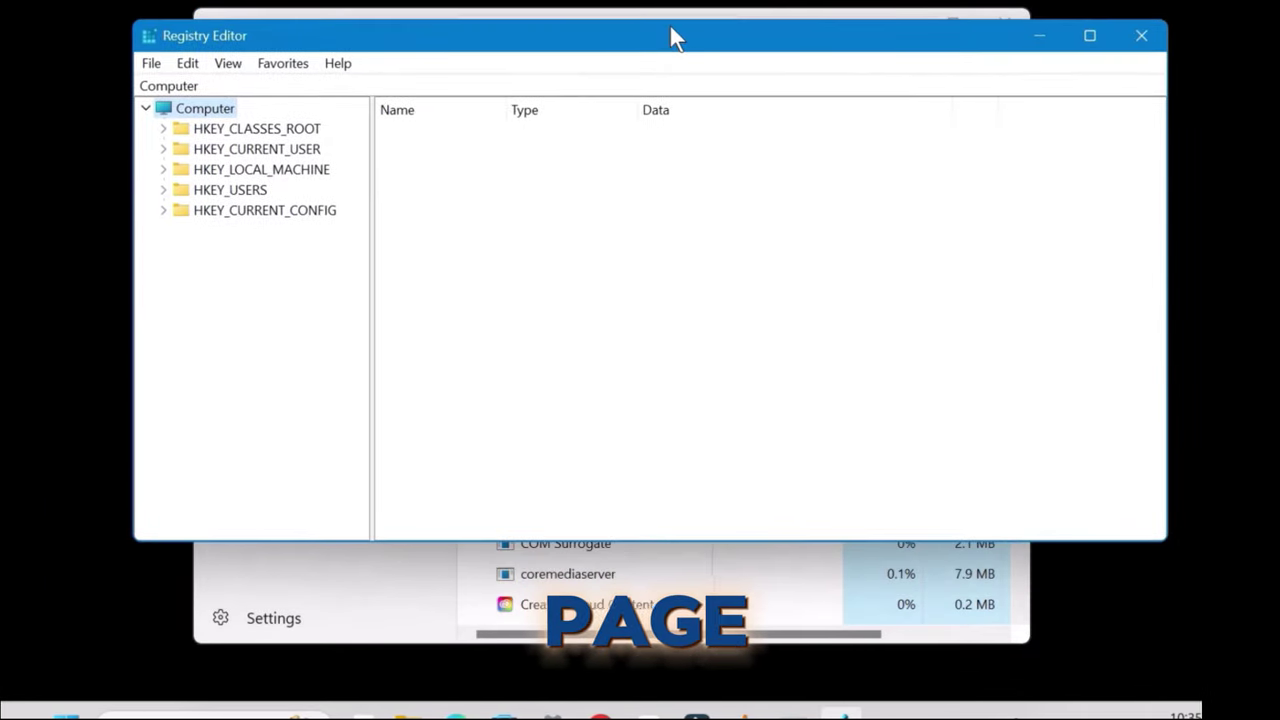
# Expand HKEY_LOCAL_MACHINE, then SOFTWARE, then Microsoft in the registry tree.
pyautogui.doubleClick(179, 169)
pyautogui.doubleClick(164, 170)
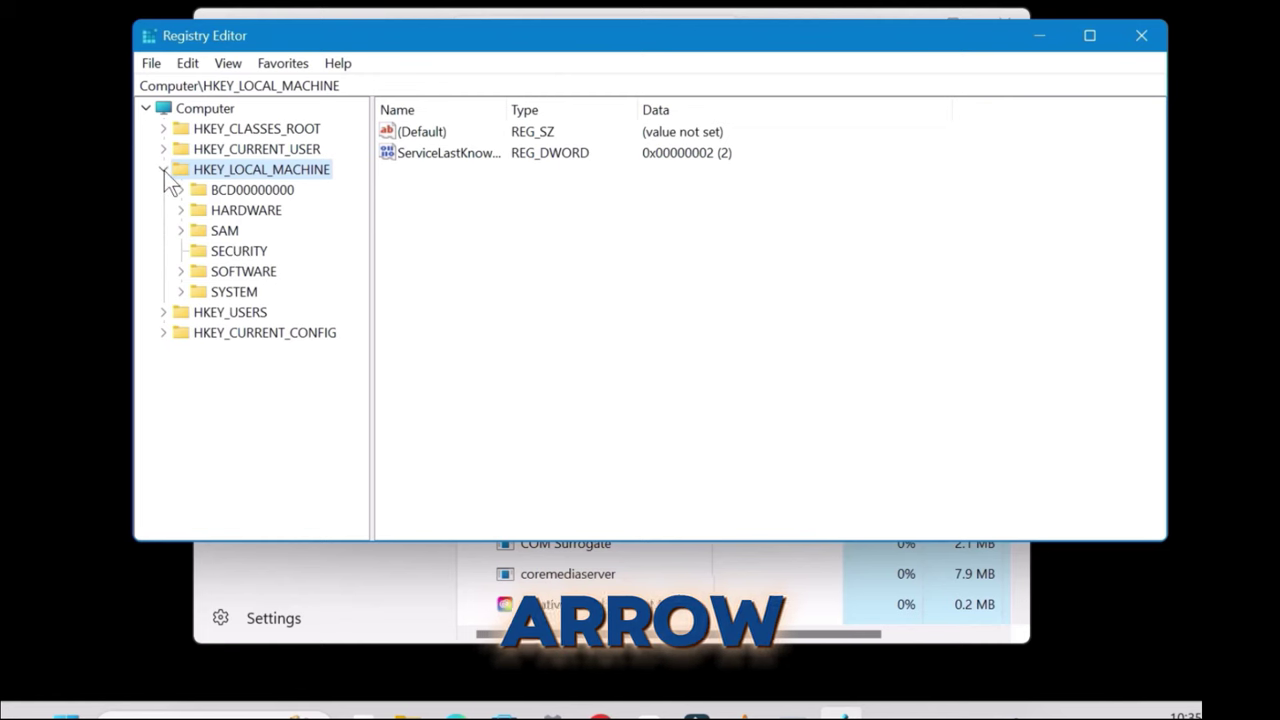
pyautogui.doubleClick(216, 272)
pyautogui.scroll(-1, 231, 245)
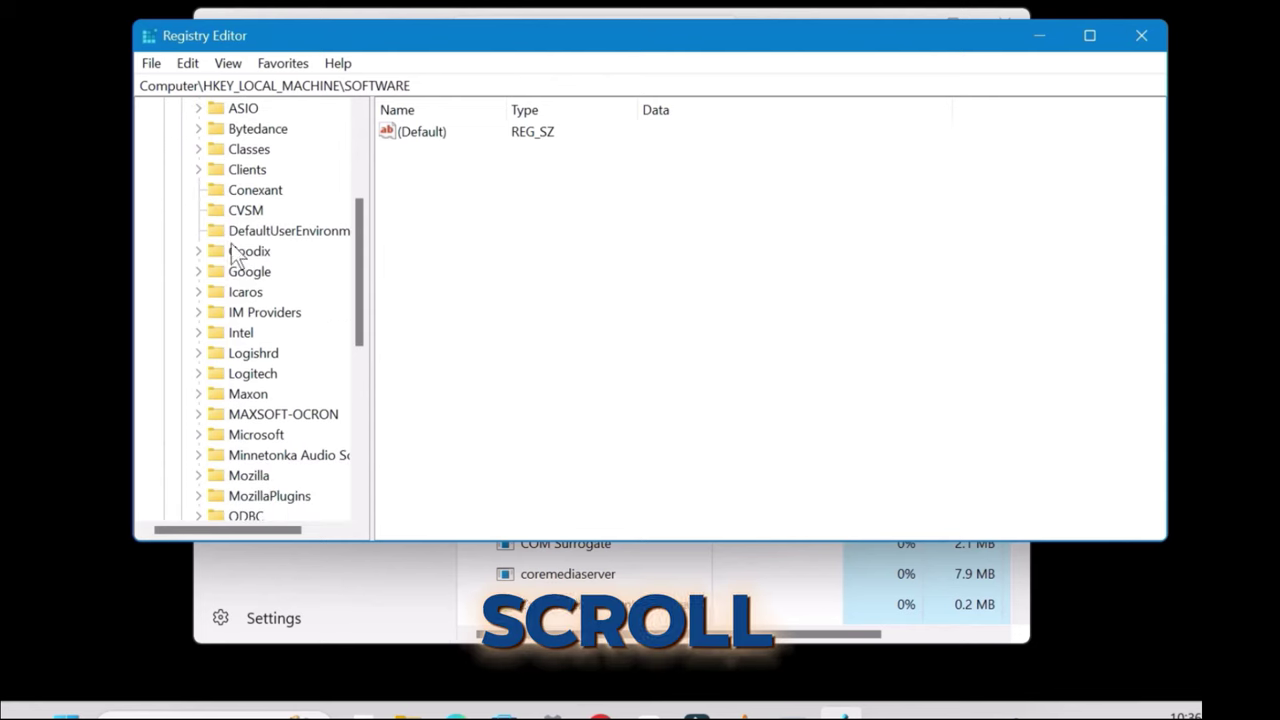
pyautogui.scroll(-2, 258, 463)
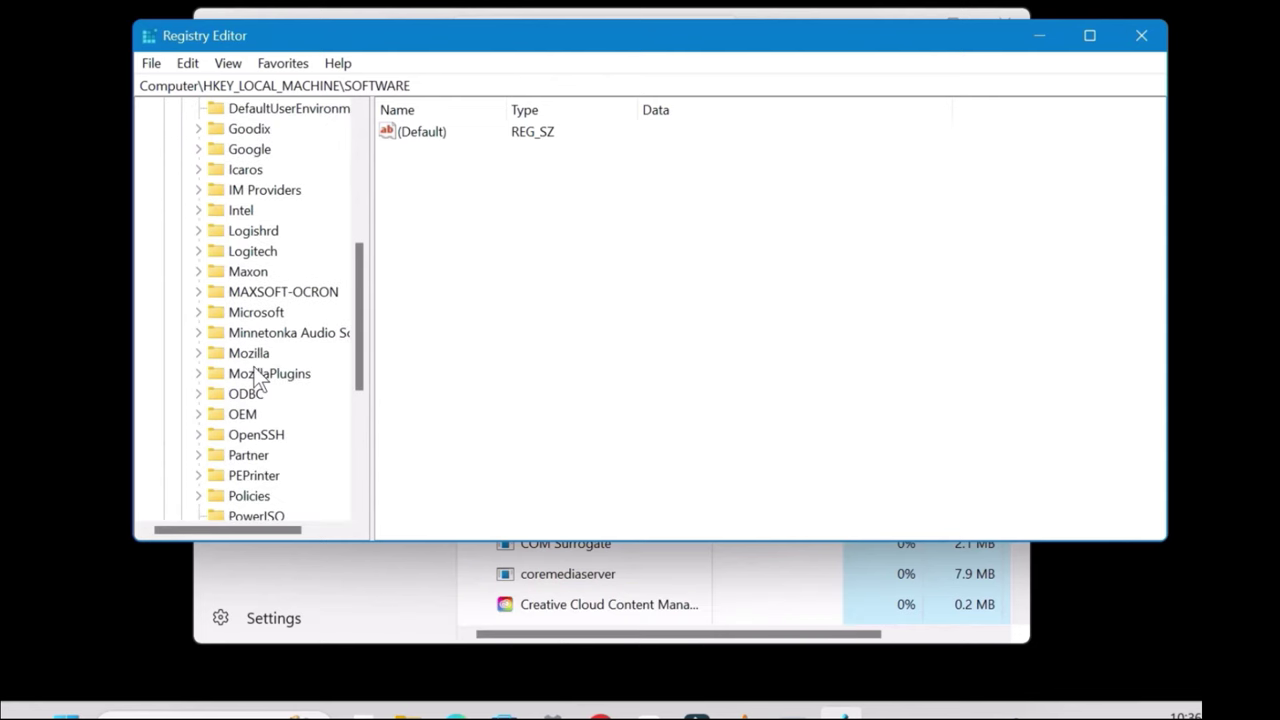
pyautogui.doubleClick(256, 313)
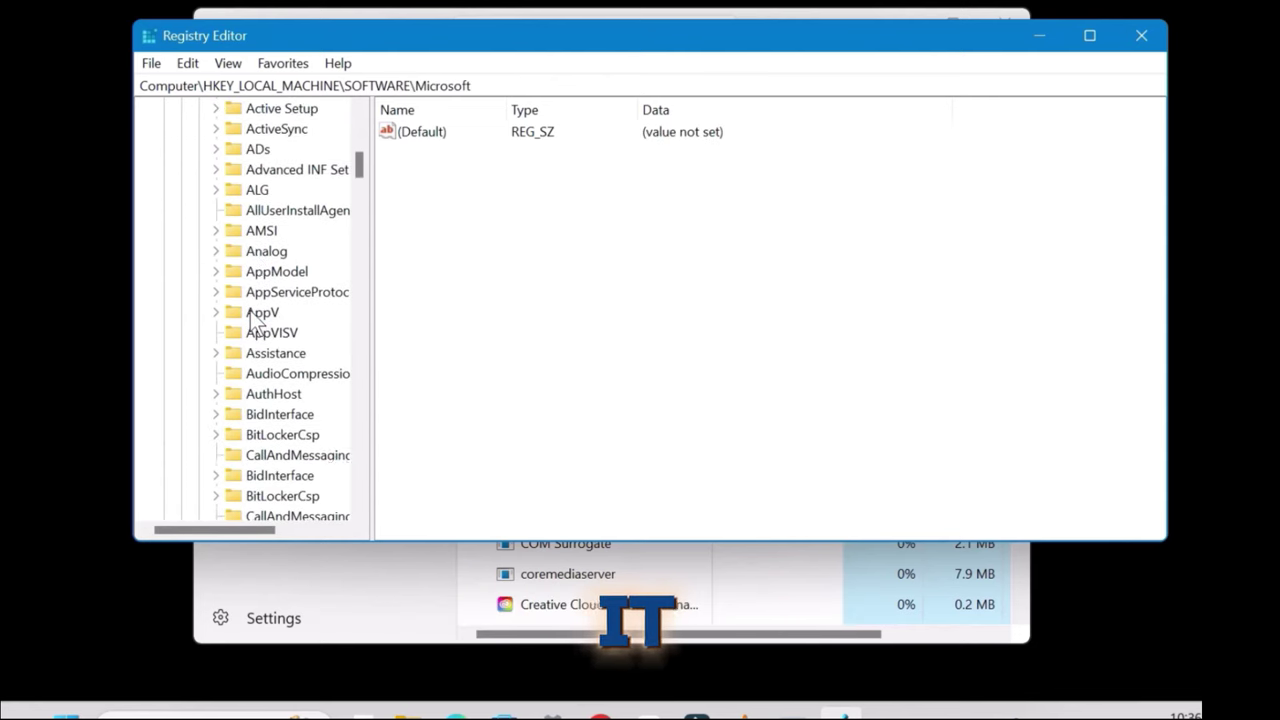
pyautogui.scroll(-3, 255, 320)
pyautogui.scroll(-20, 252, 322)
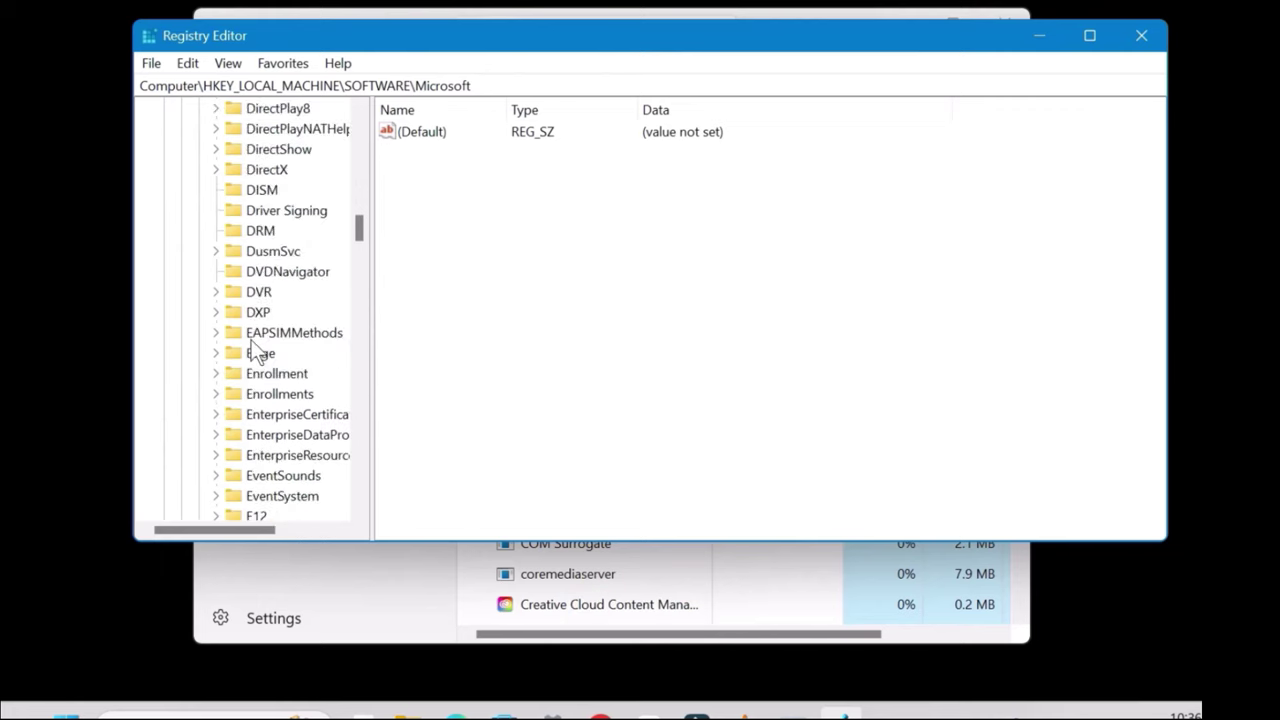
# Go through Windows NT and CurrentVersion to Winlogon and open its Shell value.
pyautogui.click(289, 233)
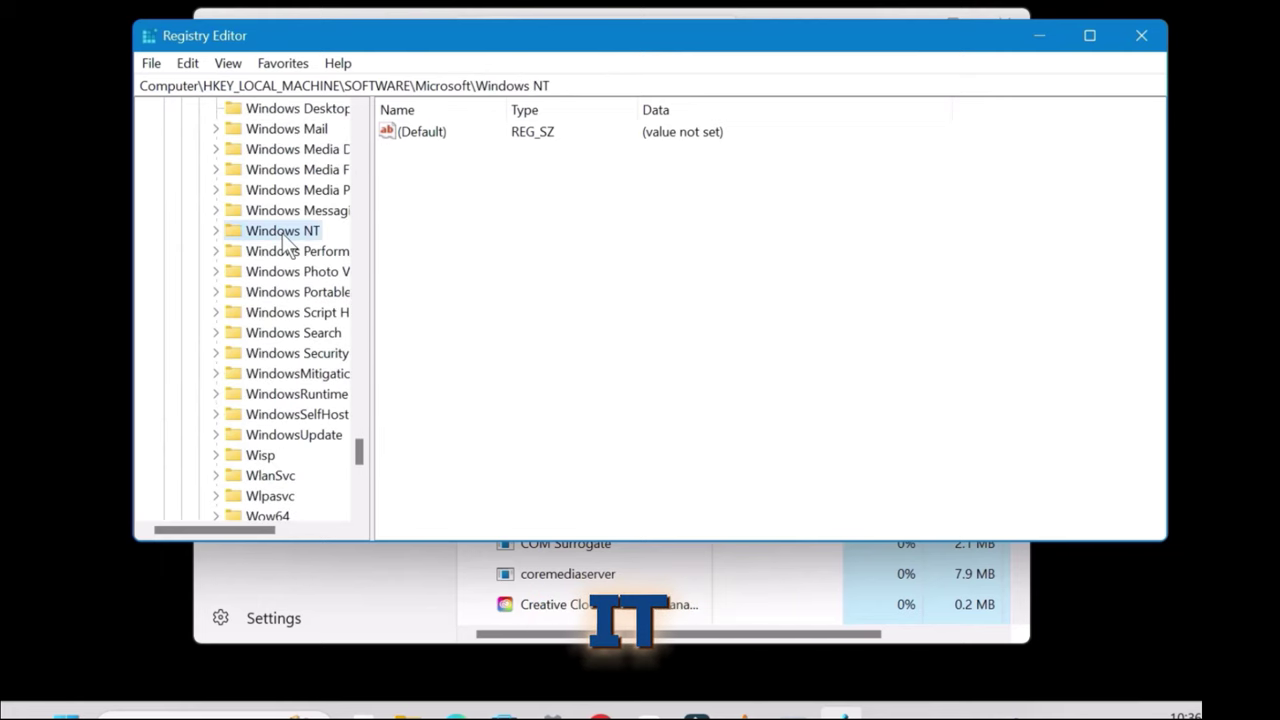
pyautogui.doubleClick(282, 233)
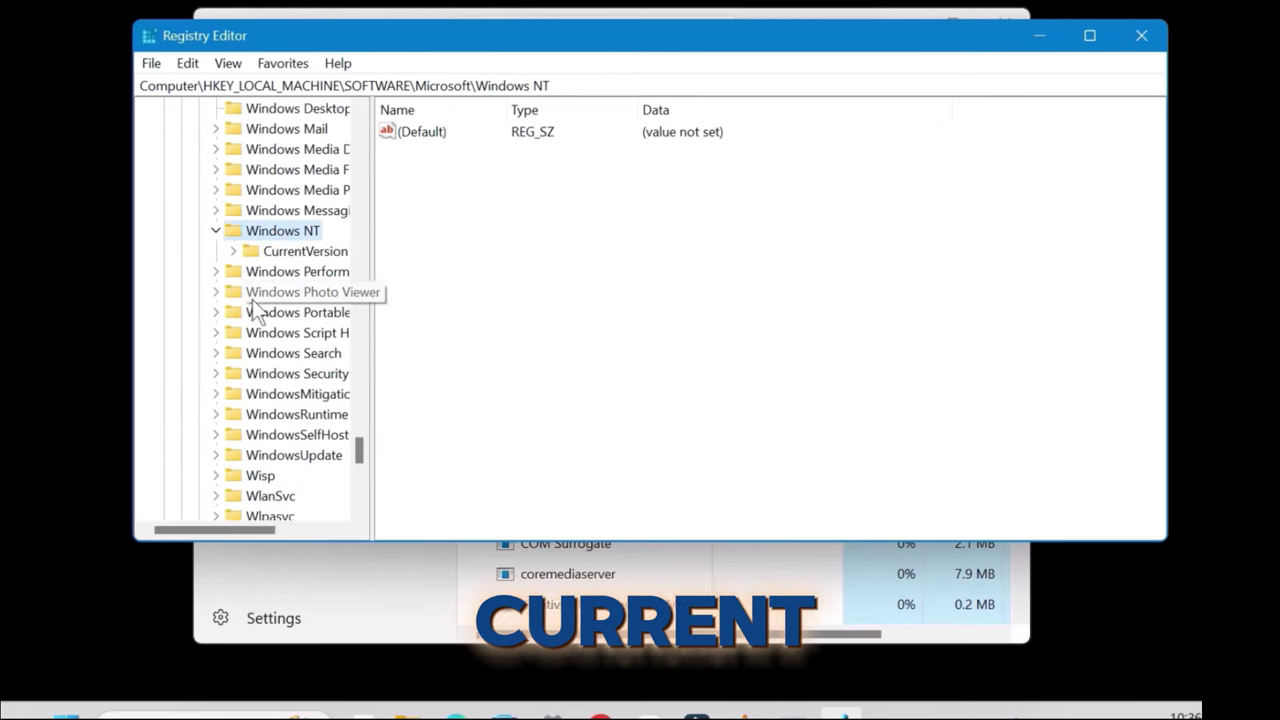
pyautogui.click(233, 251)
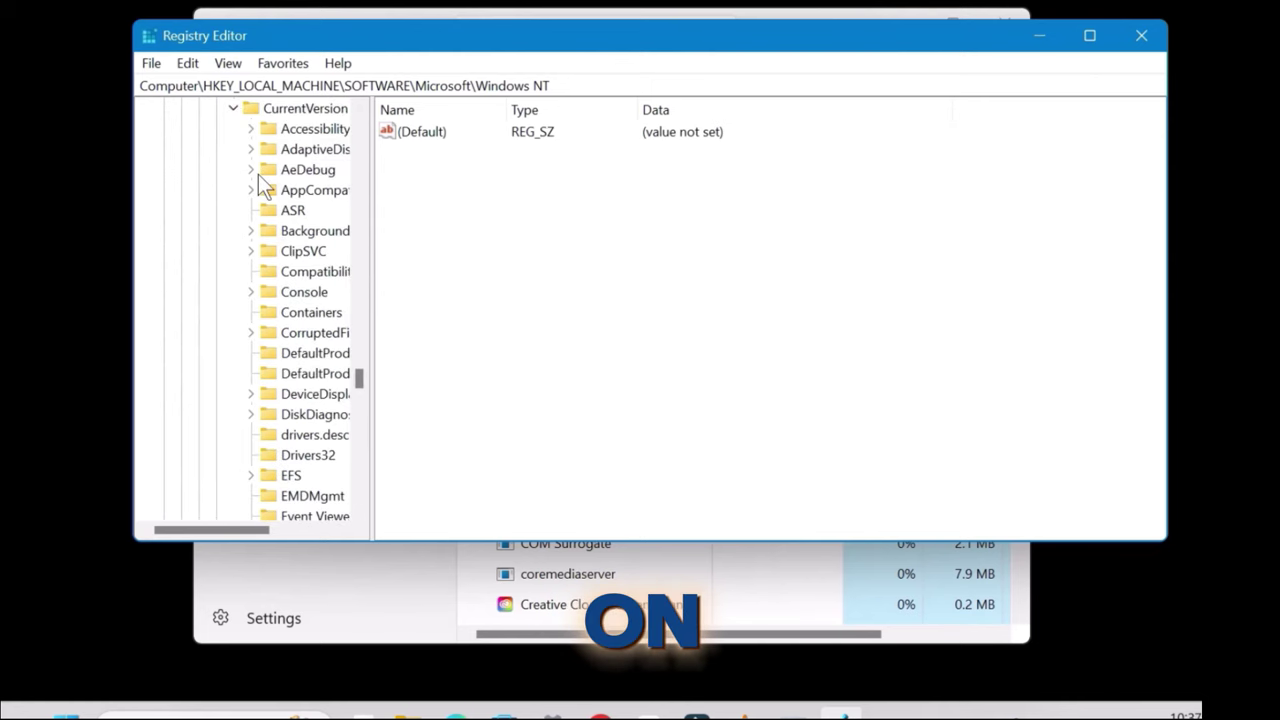
pyautogui.doubleClick(296, 275)
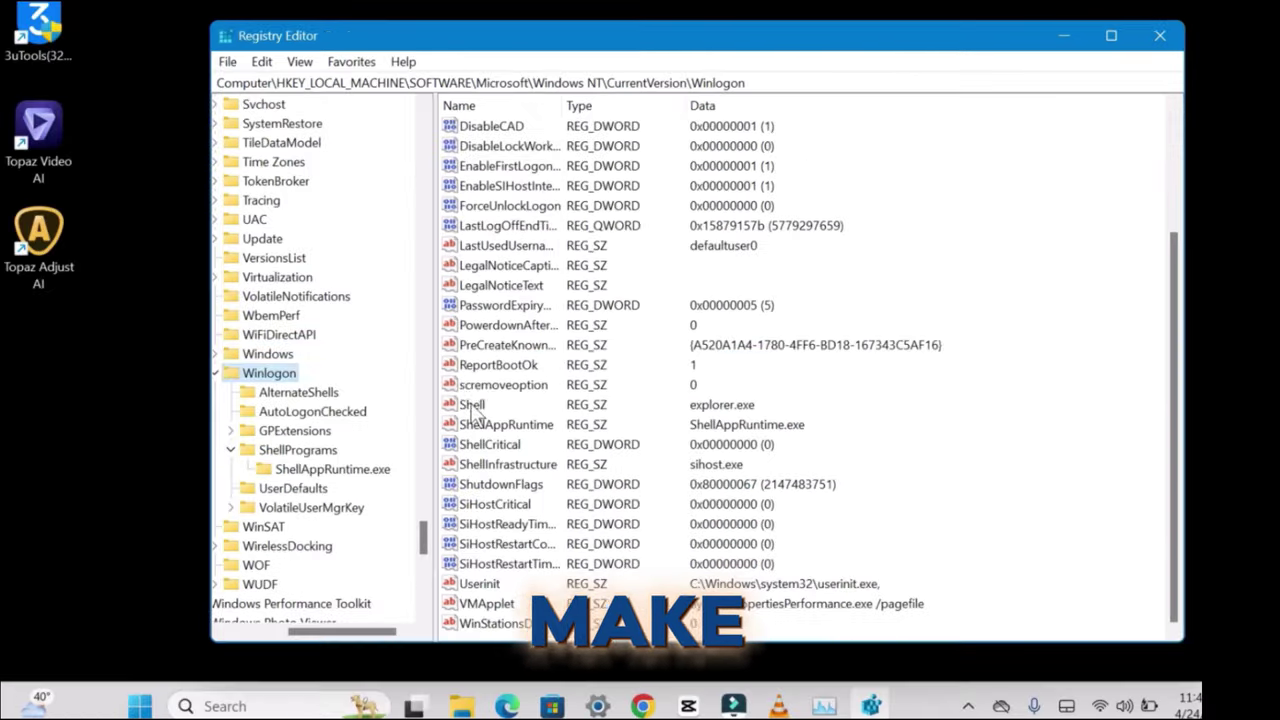
pyautogui.click(472, 404)
pyautogui.doubleClick(472, 404)
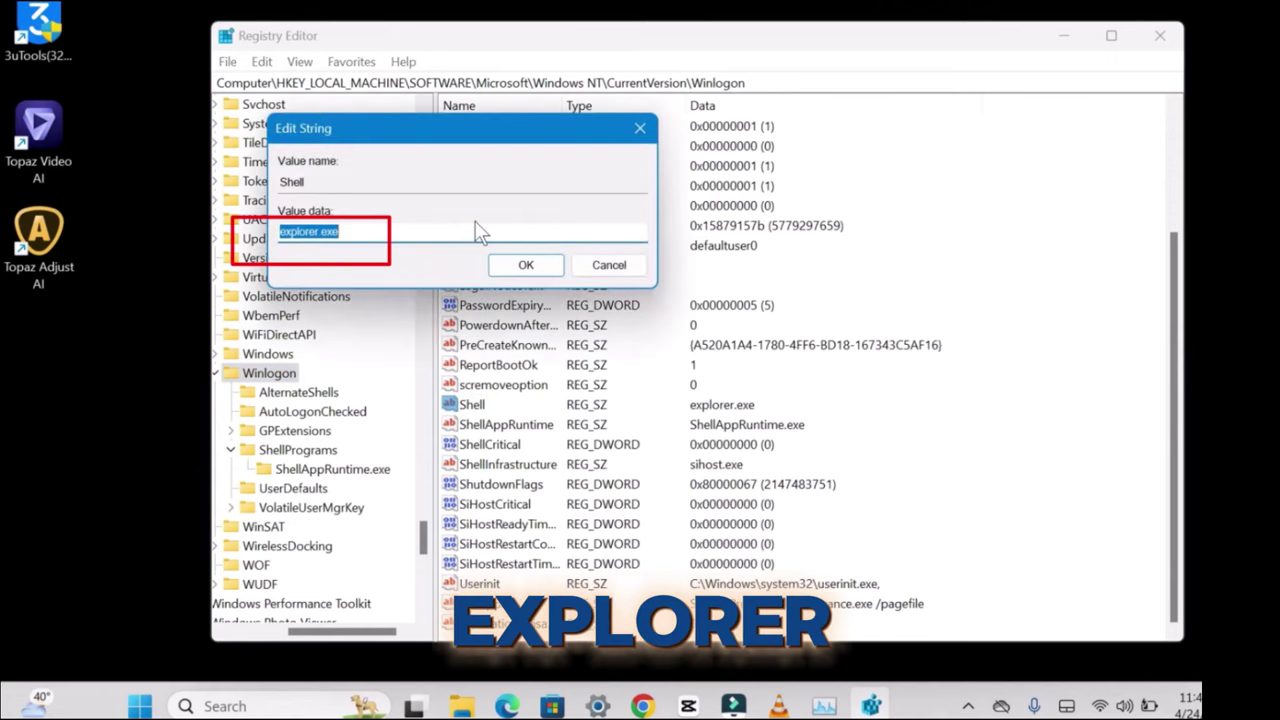
# Save explorer.exe as the Winlogon Shell value and close Registry Editor.
pyautogui.moveTo(452, 127); pyautogui.dragTo(644, 93)
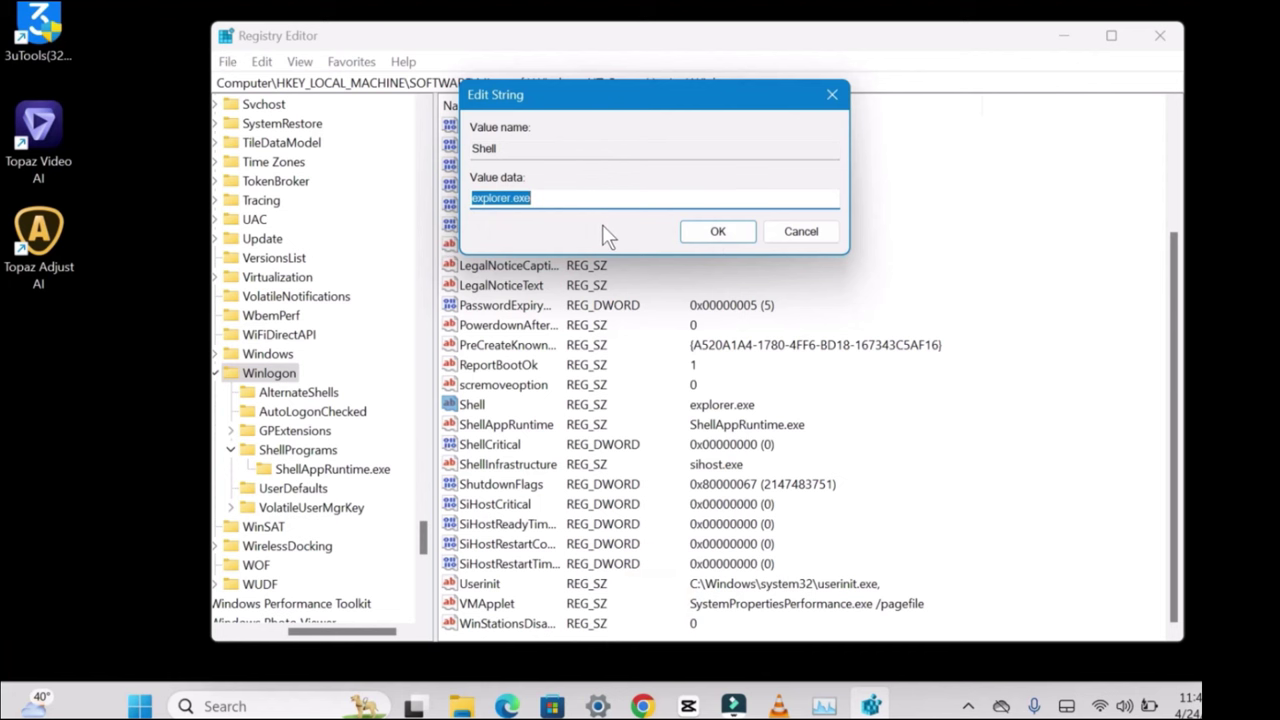
pyautogui.click(716, 233)
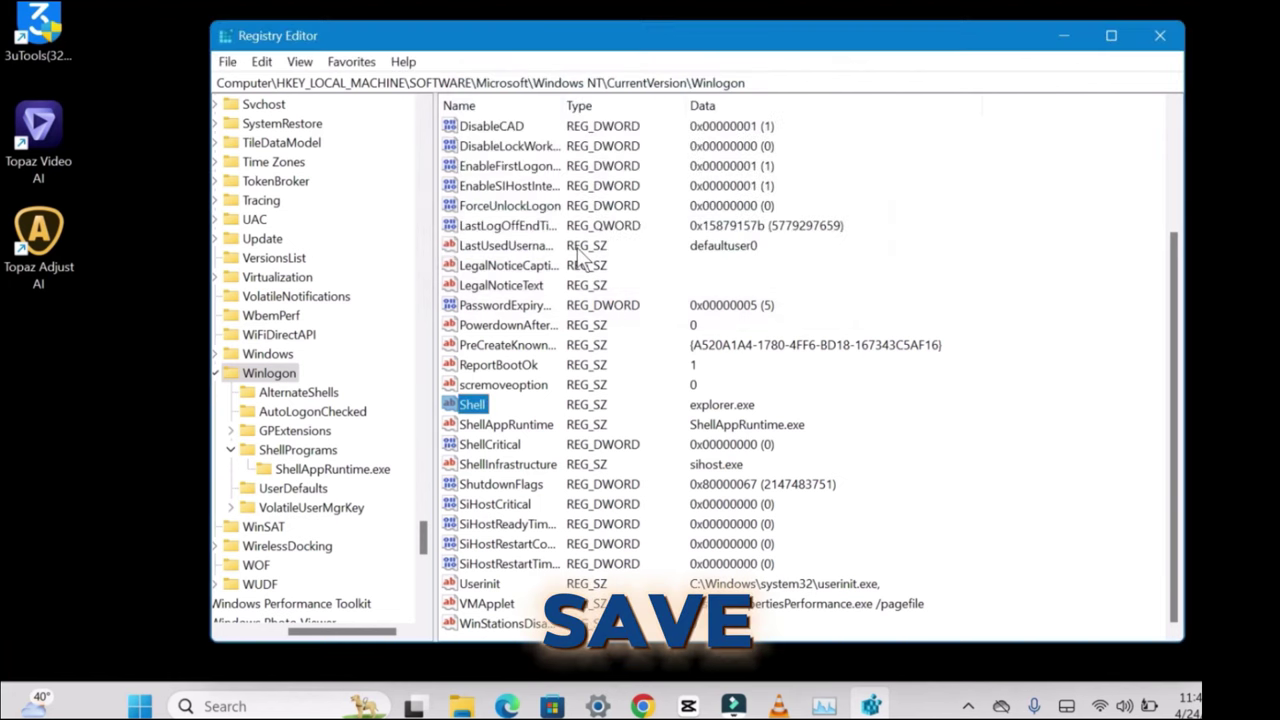
pyautogui.click(1160, 38)
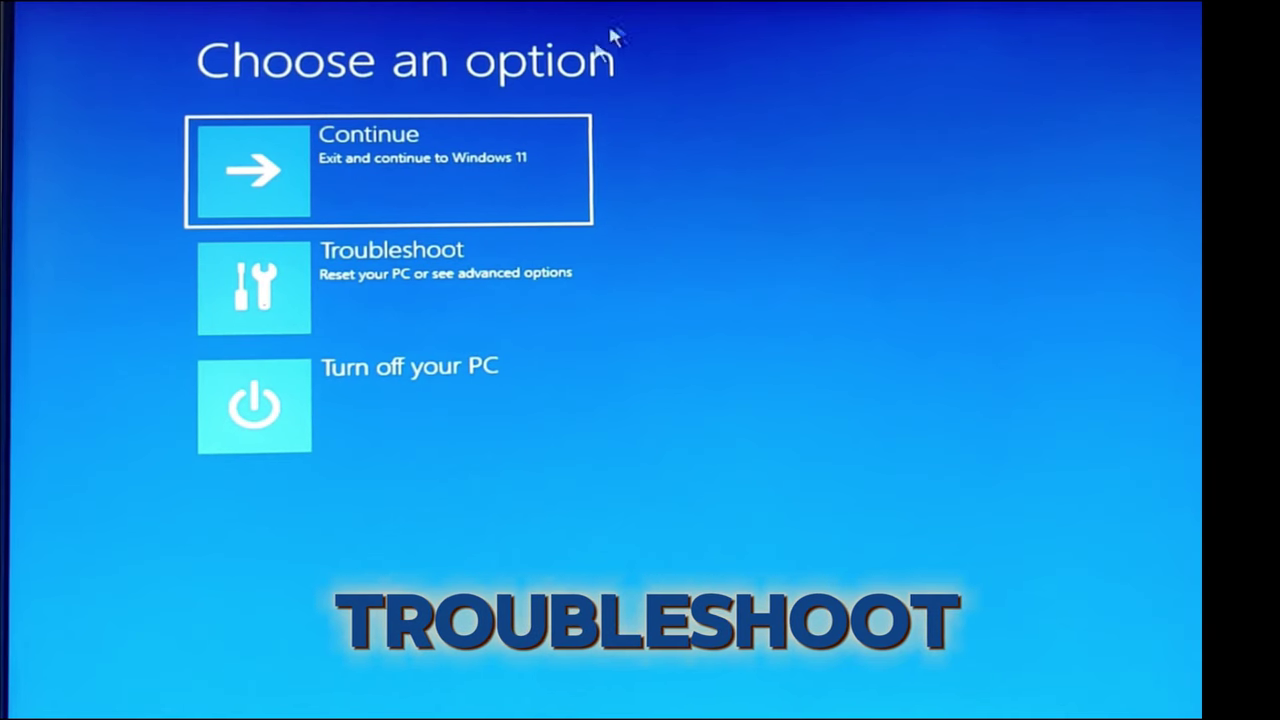
# Go to Troubleshoot > Advanced options > Startup Settings and restart to choose Safe Mode.
pyautogui.click(447, 318)
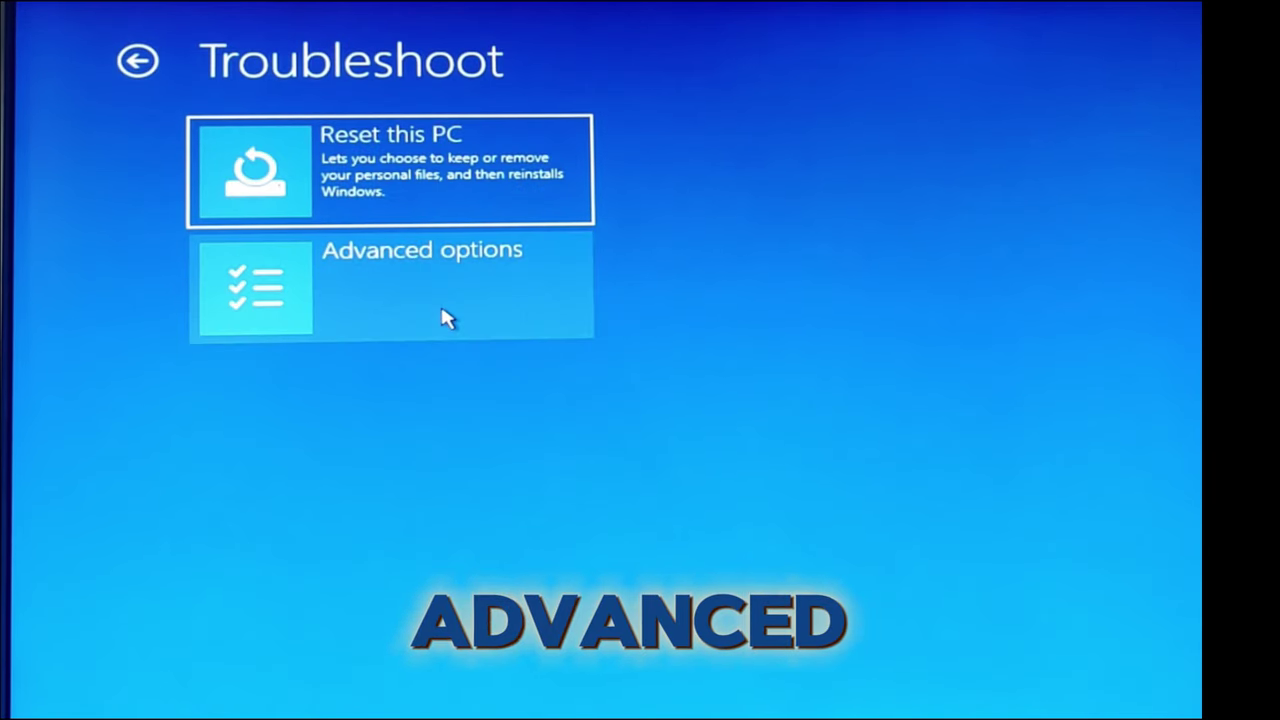
pyautogui.click(420, 310)
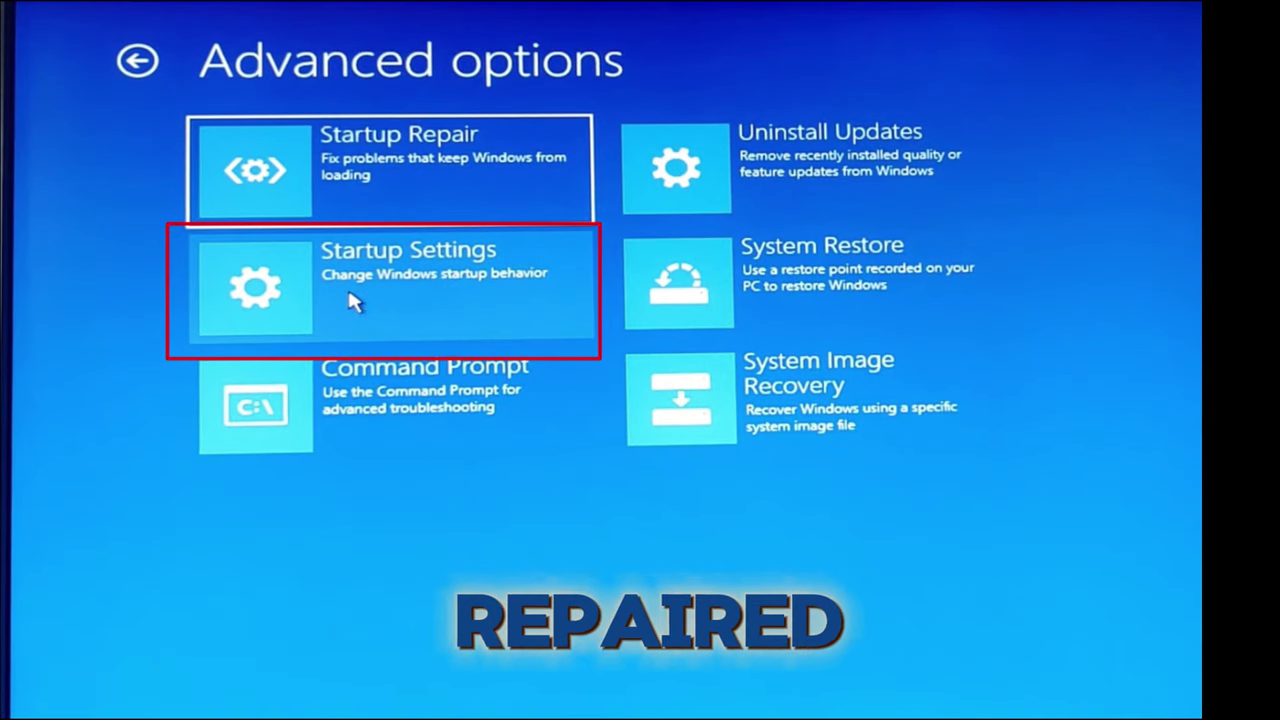
pyautogui.click(409, 294)
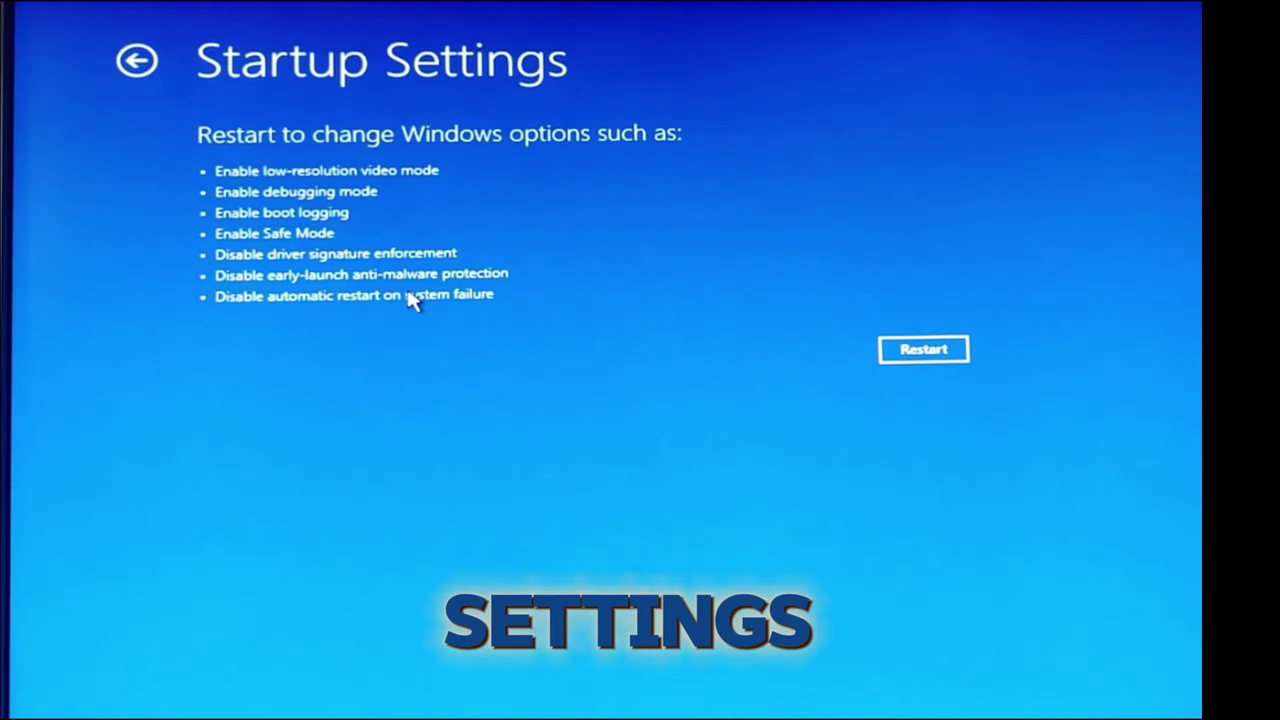
pyautogui.click(941, 352)
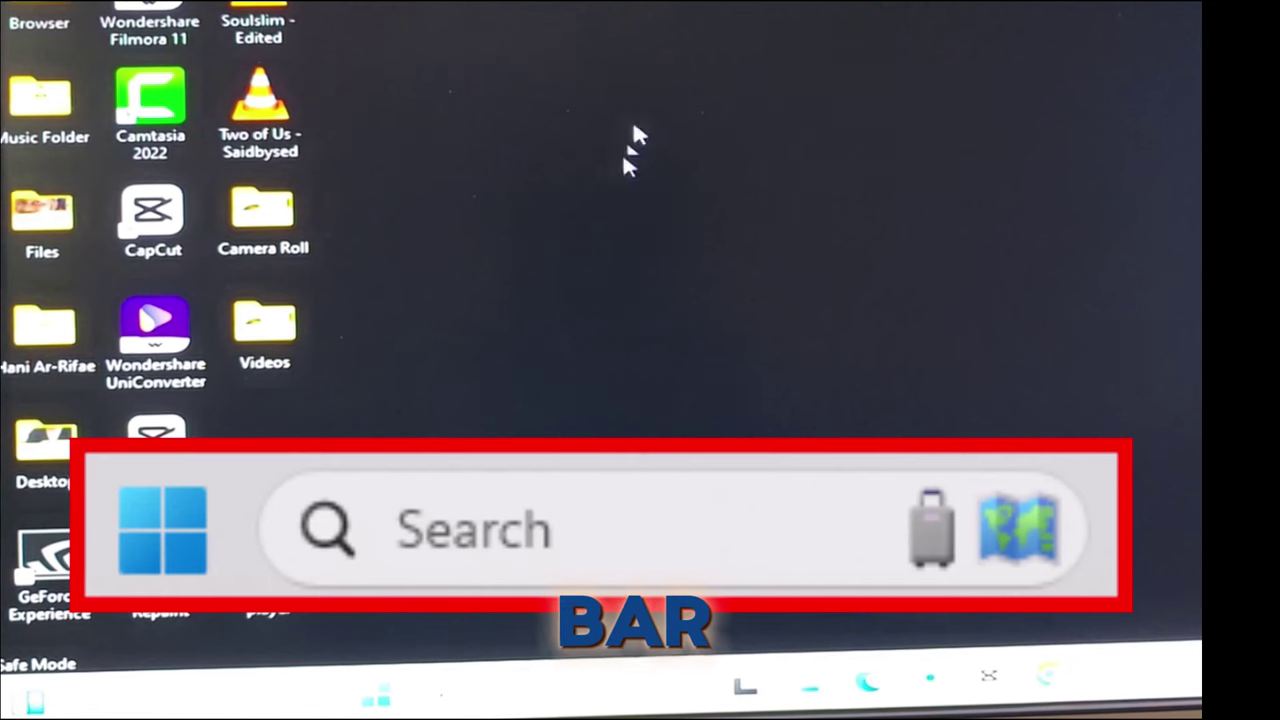
# Search Windows for 'add or remove programs' and open the installed apps list.
pyautogui.click(515, 702)
pyautogui.write('add or remo')
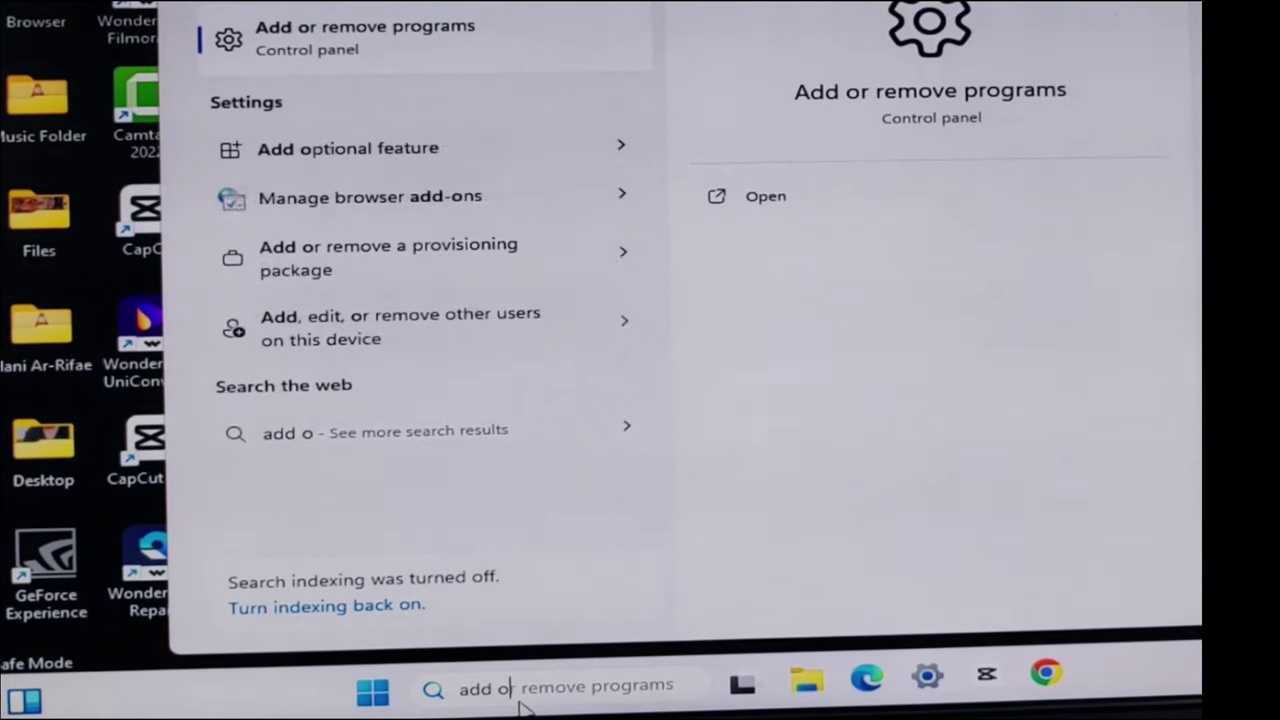
pyautogui.click(416, 58)
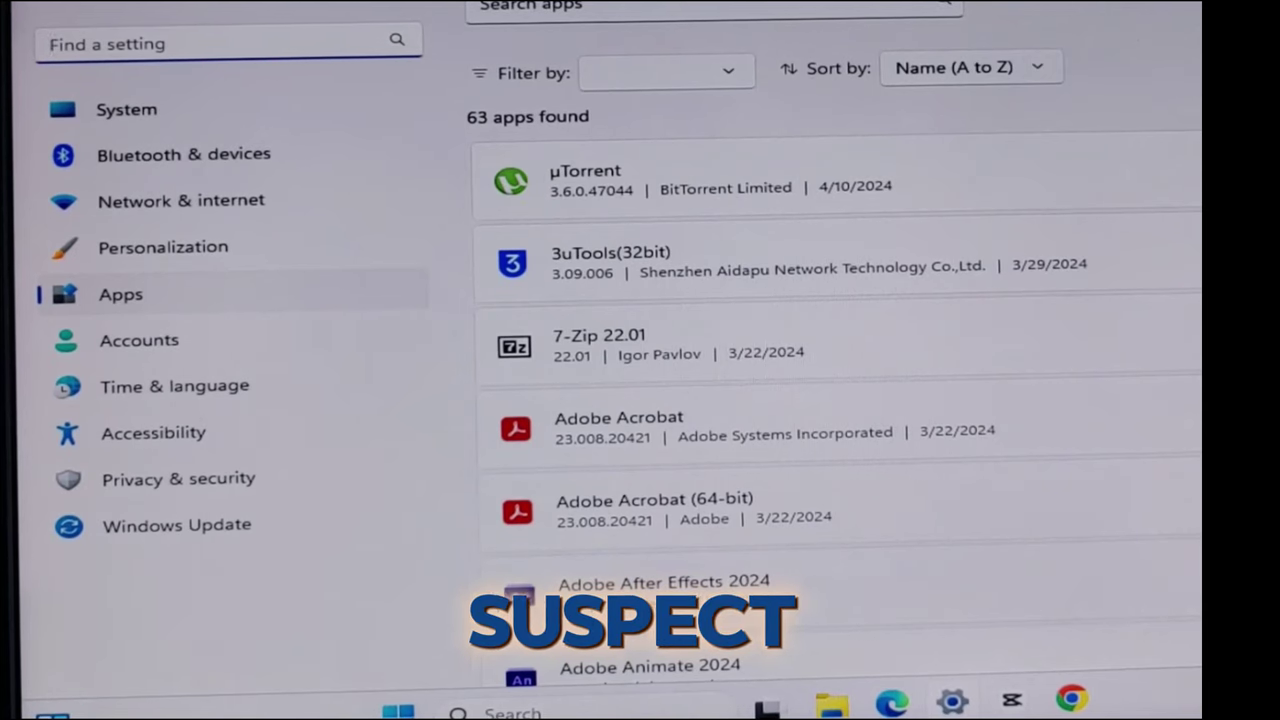
# Review the installed apps, checking the sort choices and µTorrent's uninstall option.
pyautogui.click(1190, 178)
pyautogui.click(1194, 177)
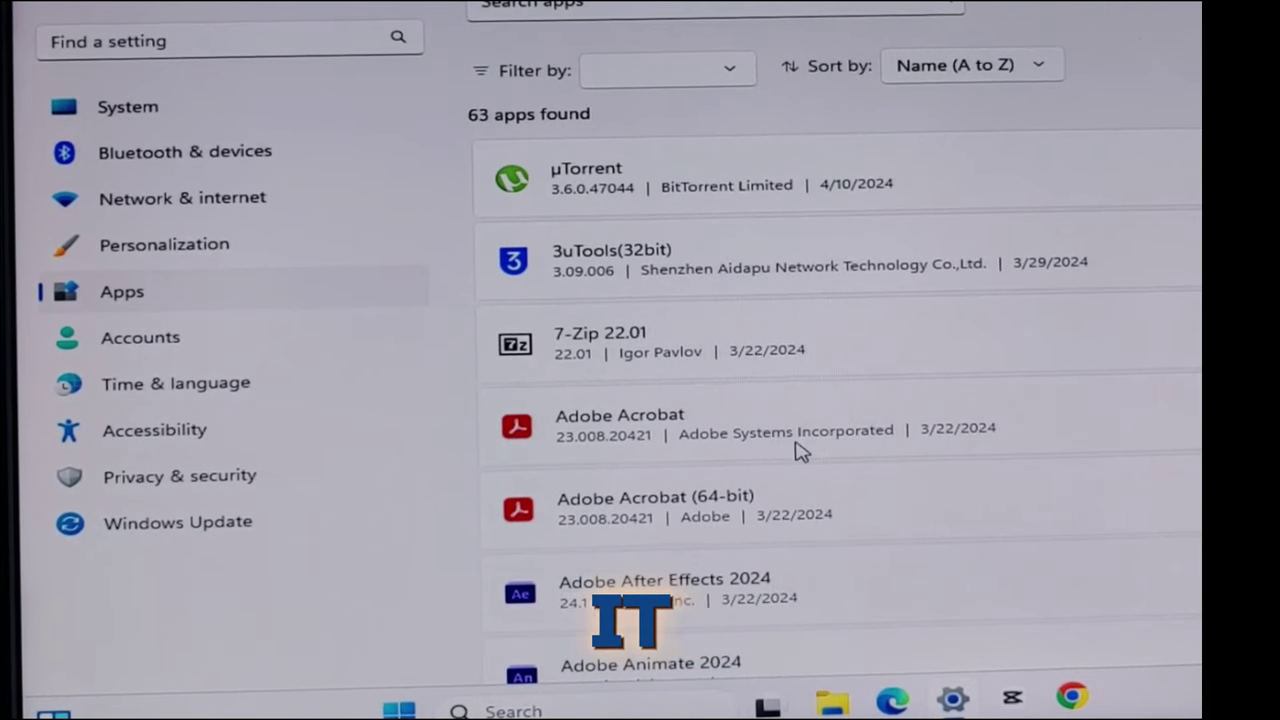
pyautogui.scroll(-2, 800, 449)
pyautogui.scroll(-6, 805, 450)
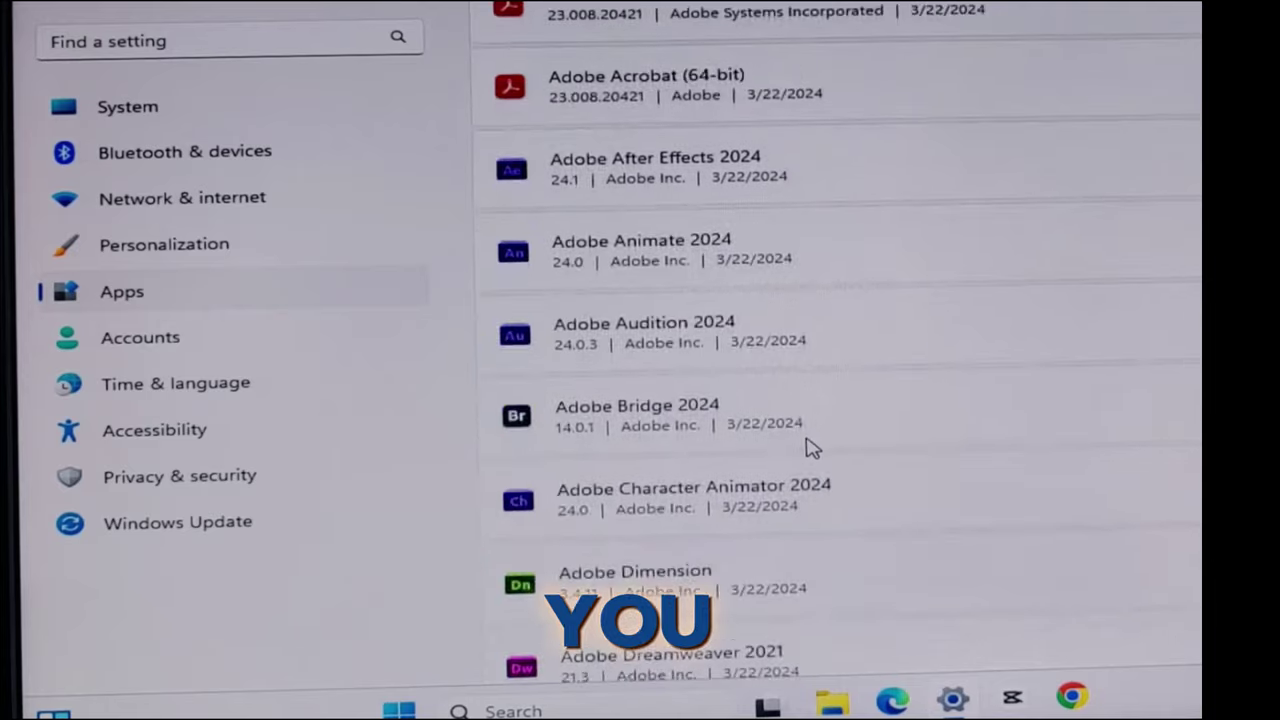
pyautogui.scroll(8, 1093, 418)
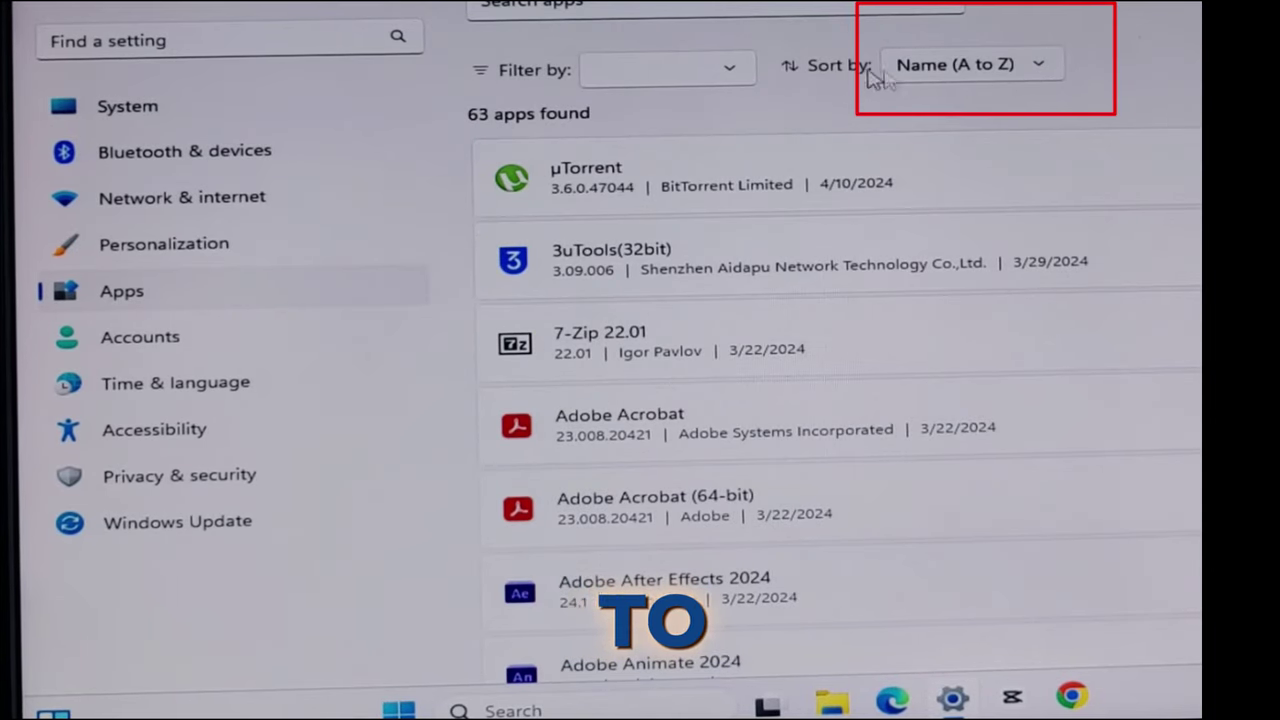
pyautogui.click(1044, 68)
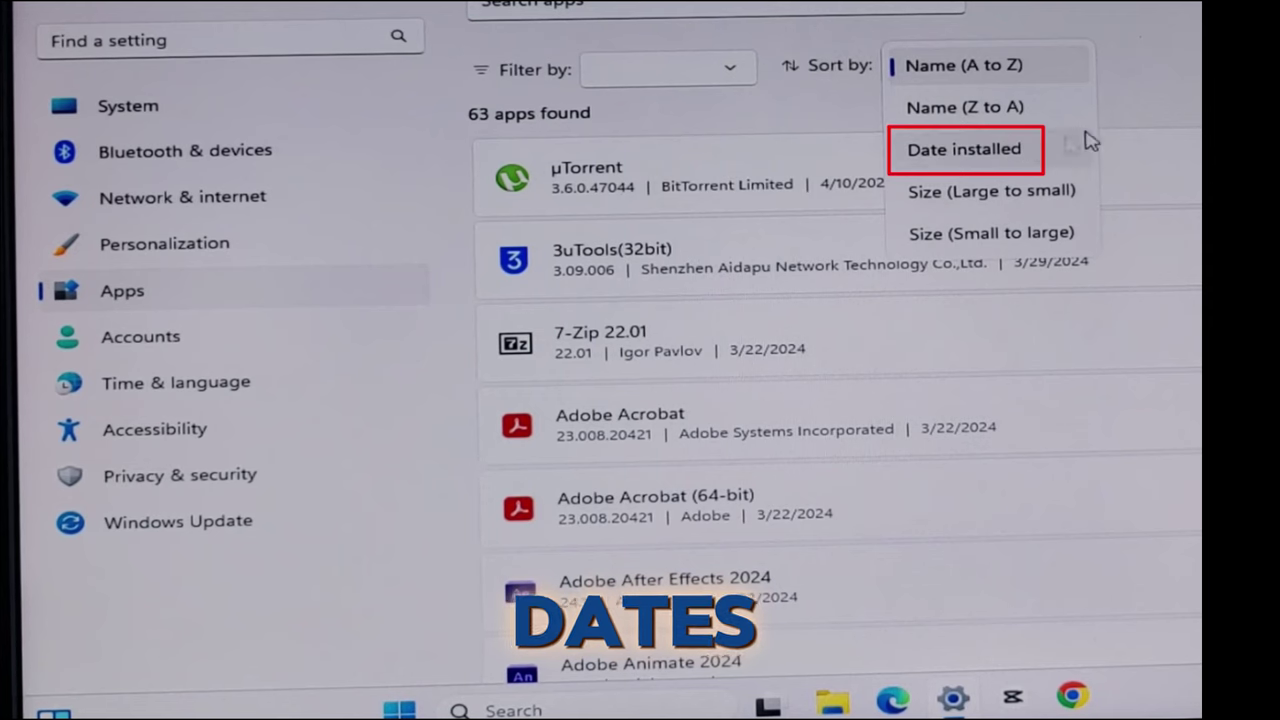
pyautogui.click(1166, 91)
pyautogui.click(1225, 180)
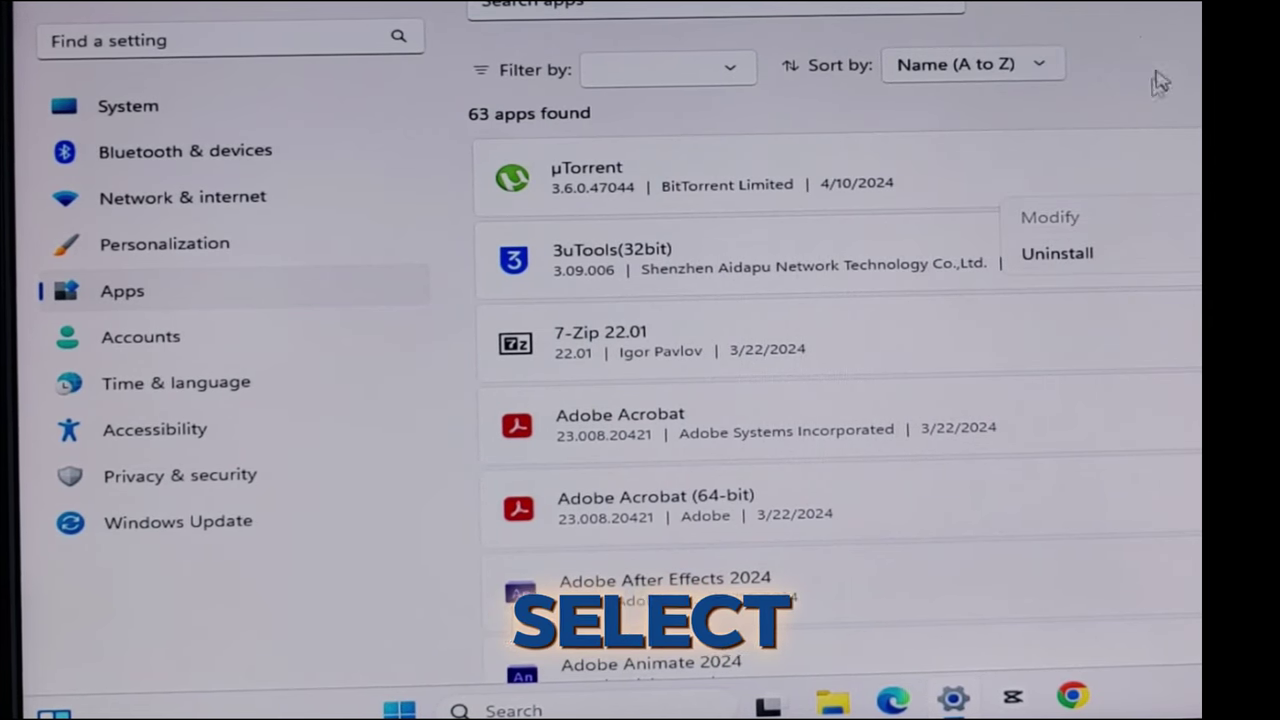
# Restart the PC from the Start menu's power options.
pyautogui.press('super')
pyautogui.click(1078, 614)
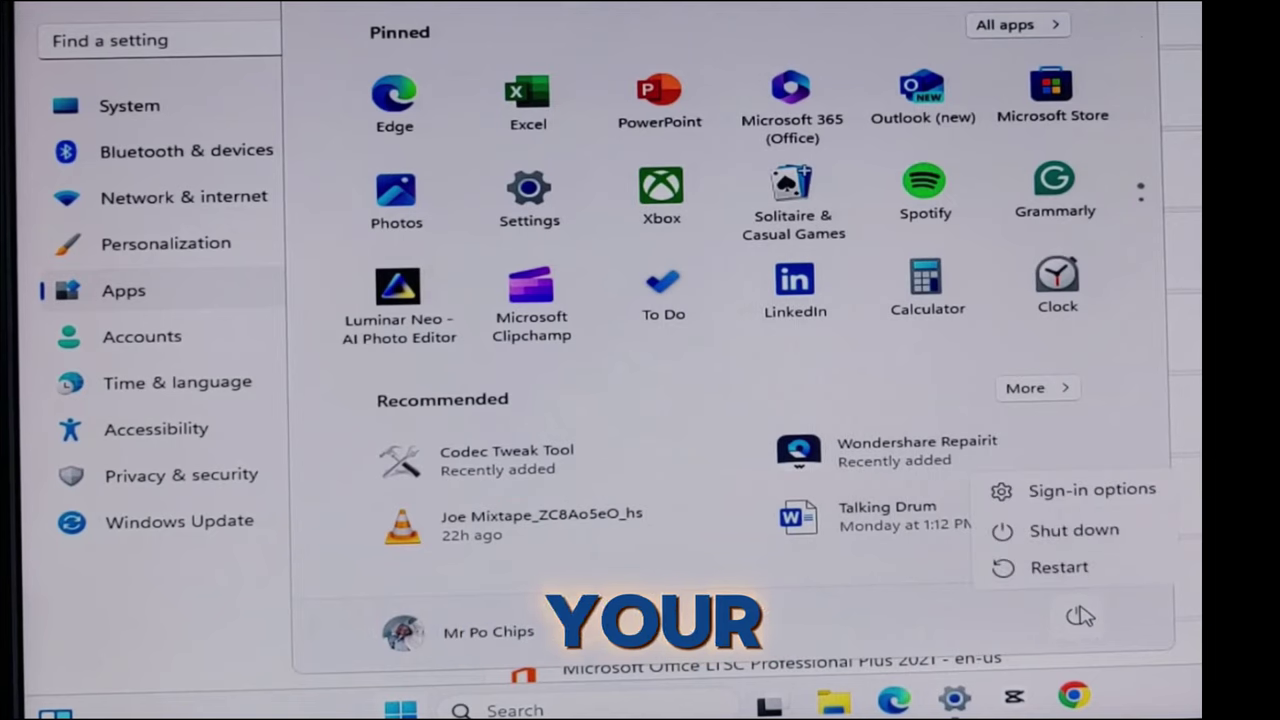
pyautogui.click(1077, 577)
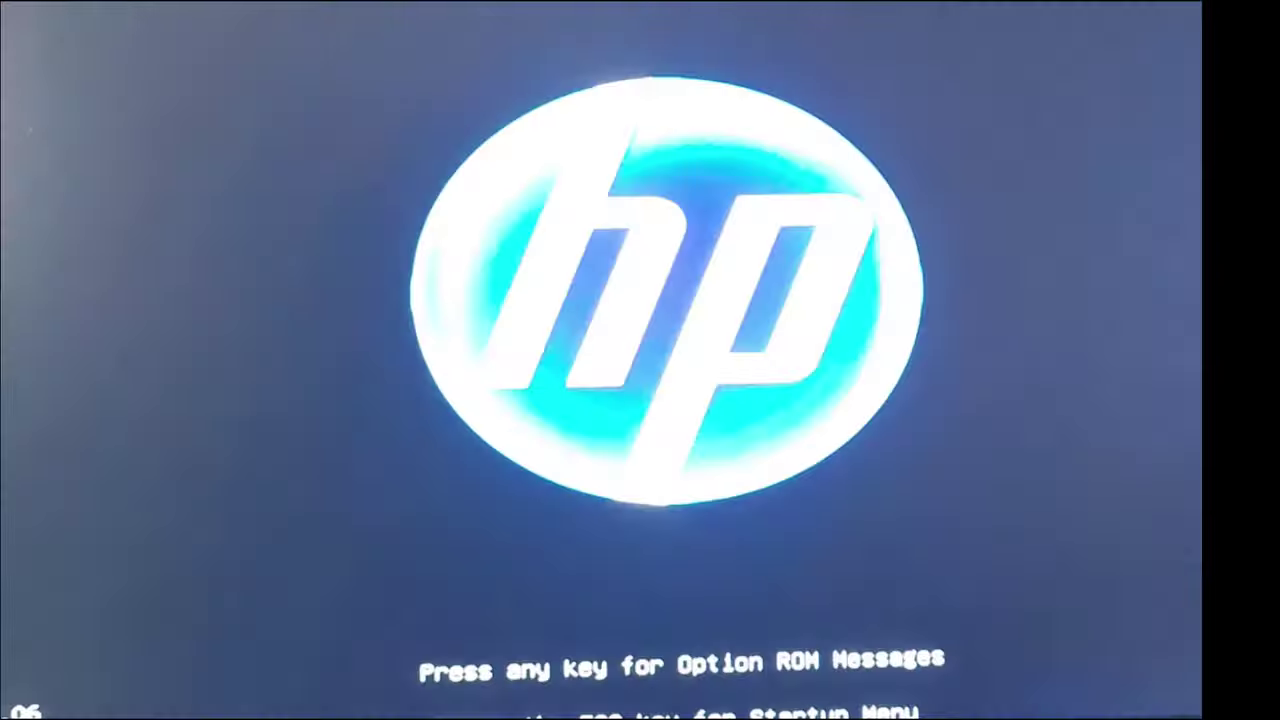